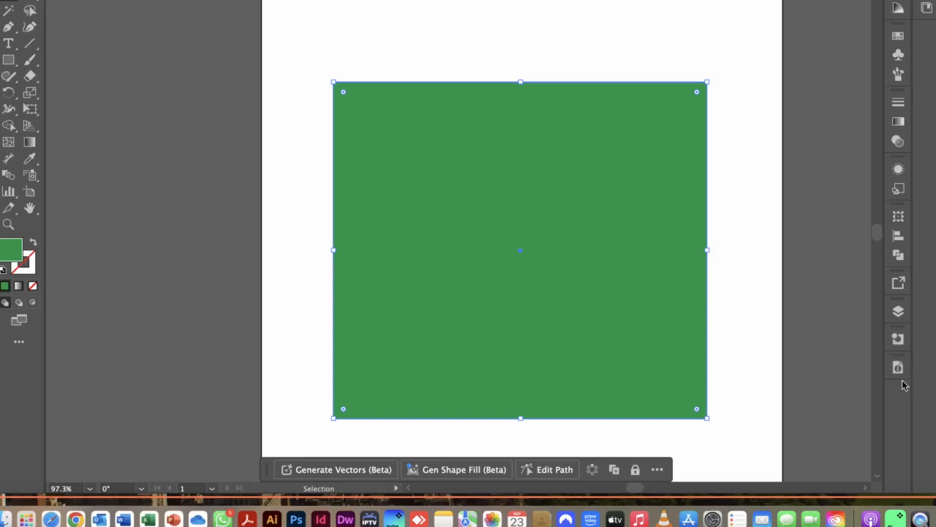
Show the document's layers and look at the contents of the COLOUR JOB layer
left_click(898, 311)
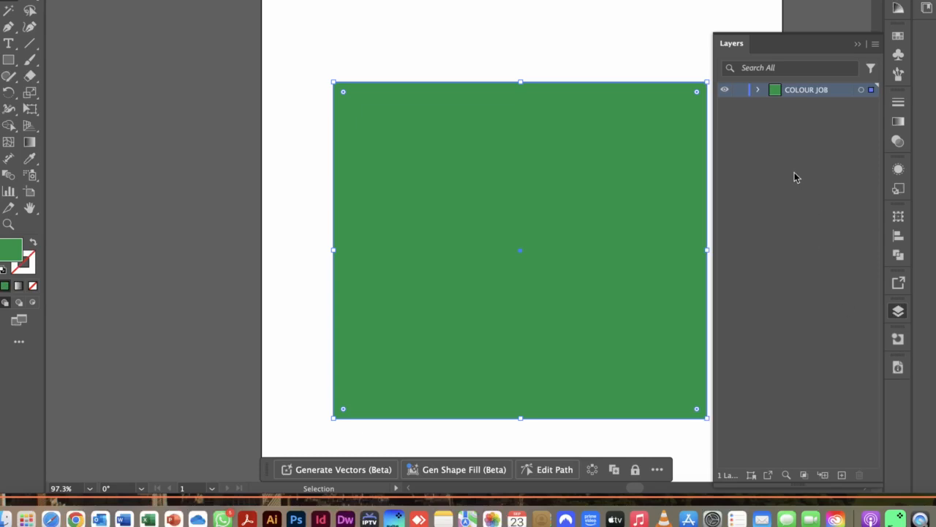
left_click(758, 90)
left_click(757, 90)
left_click(92, 22)
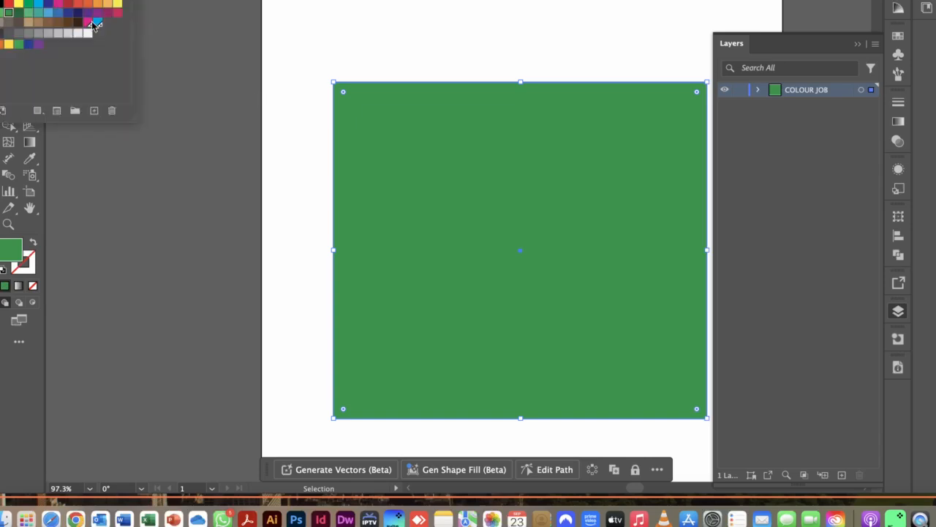
left_click(92, 22)
left_click(126, 21)
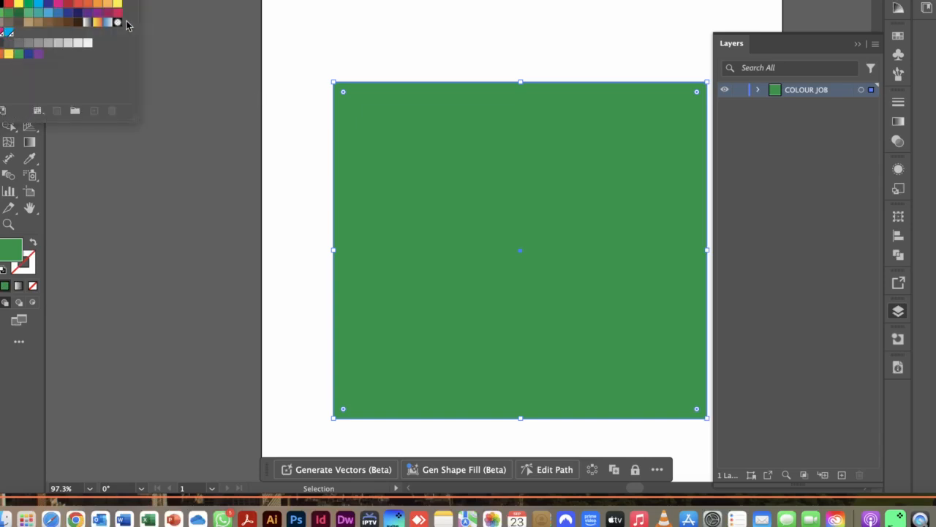
left_click(33, 73)
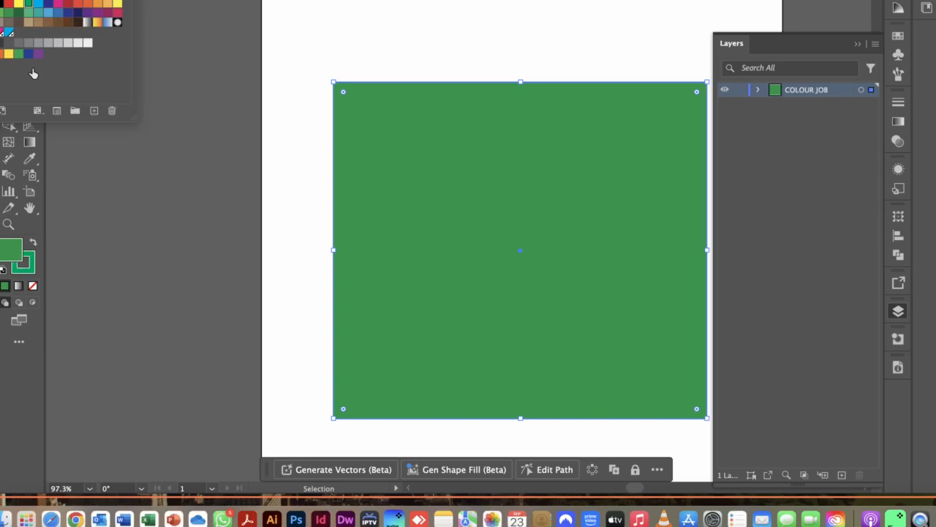
left_click(172, 20)
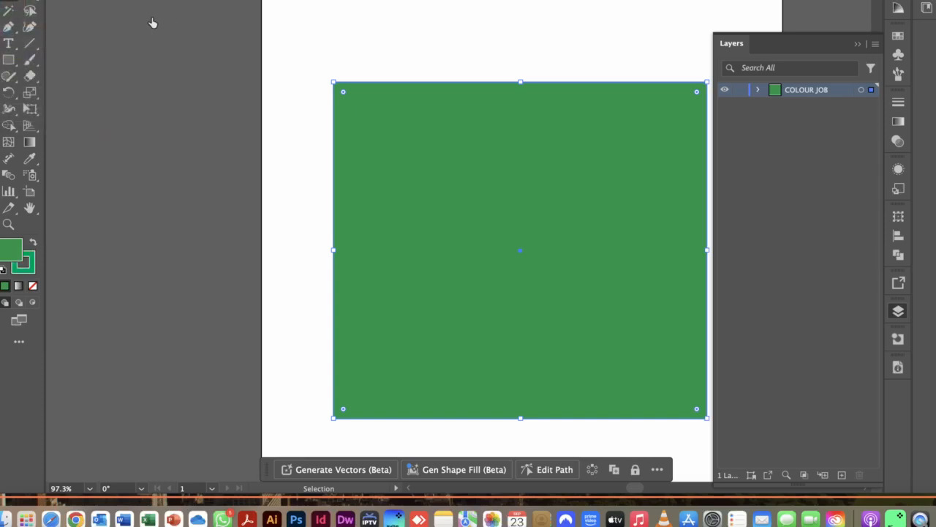
left_click(123, 22)
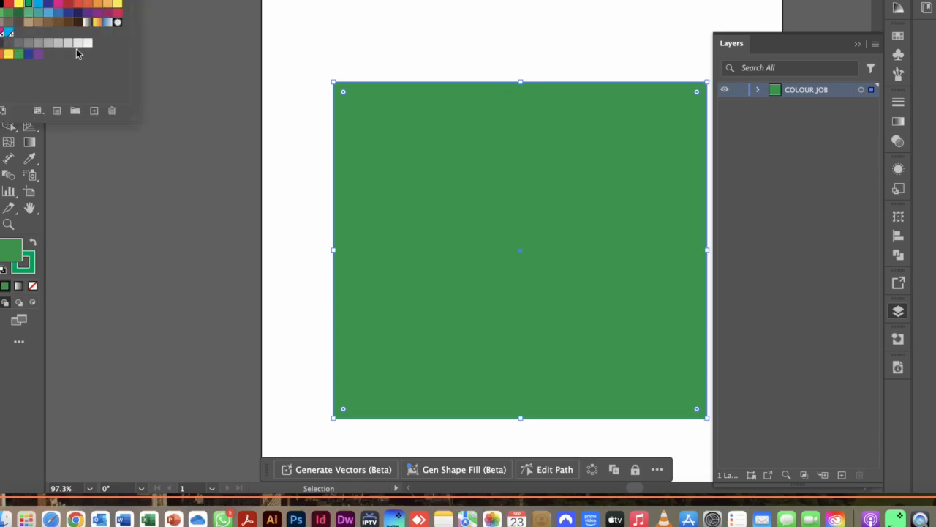
left_click(0, 3)
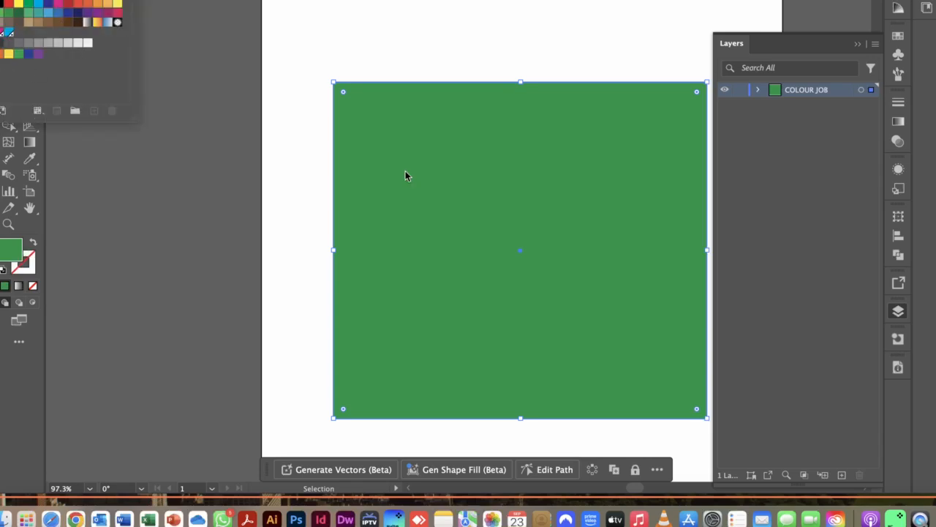
left_click(486, 186)
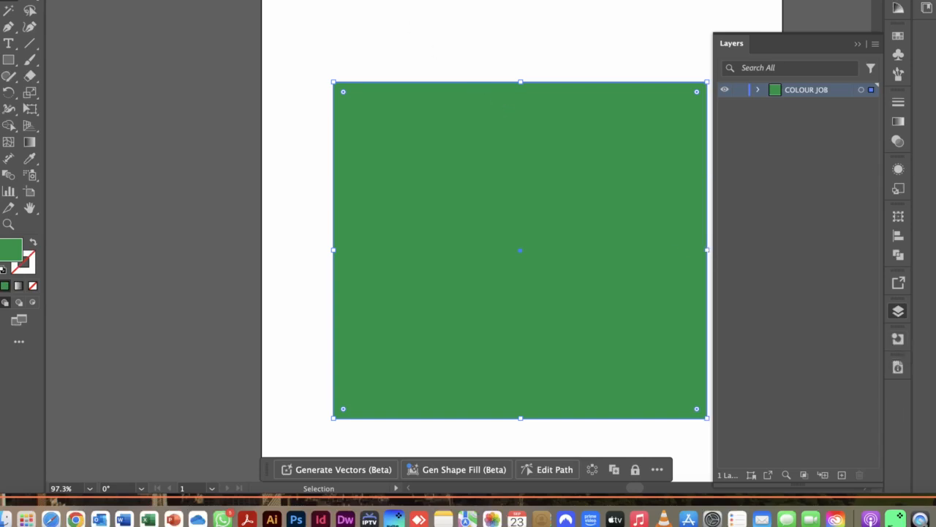
Check the Overprint Fill attribute of the green rectangle, and deselect the rectangle
left_click(334, 0)
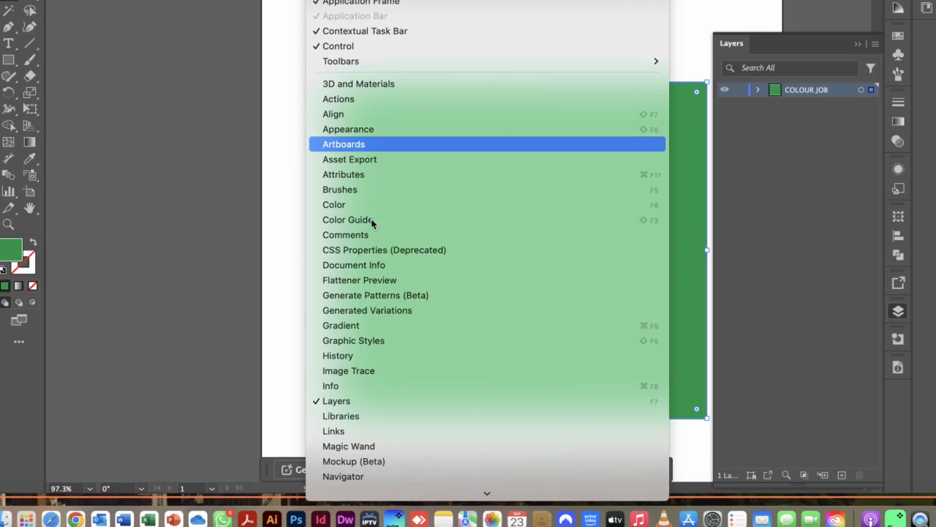
left_click(370, 249)
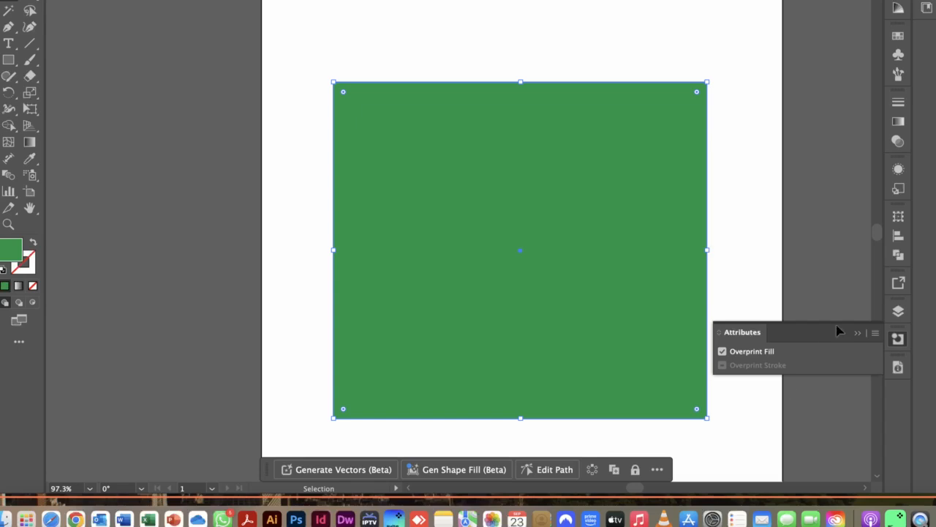
key("super+shift+a")
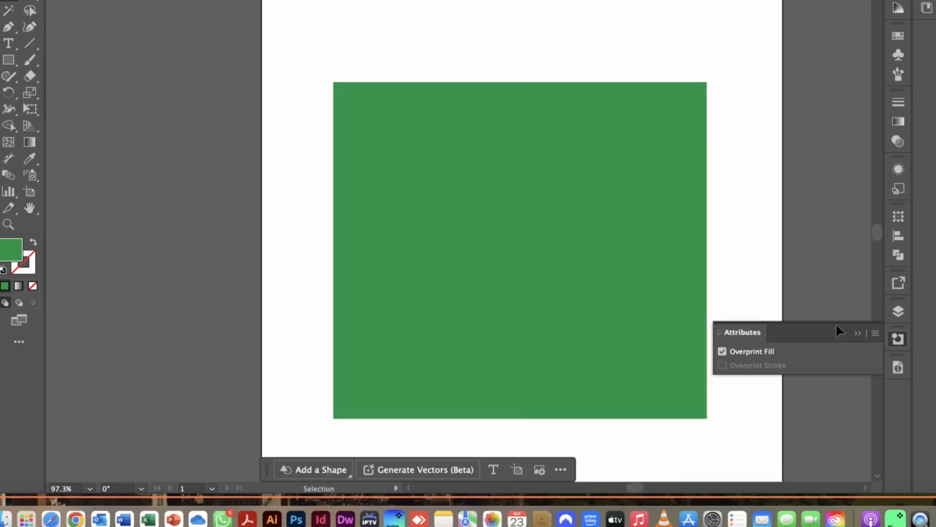
left_click(863, 407)
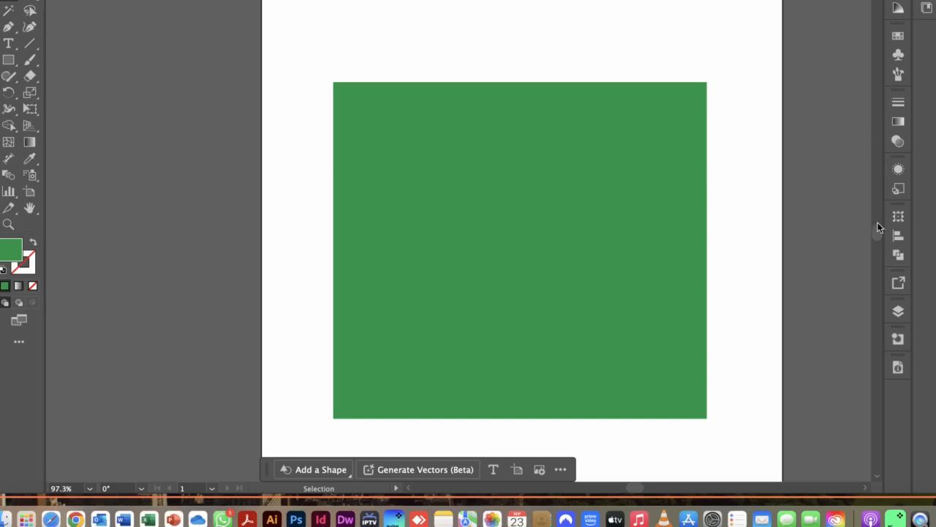
Duplicate the COLOUR JOB layer and rename the copy WHITE
key("F7")
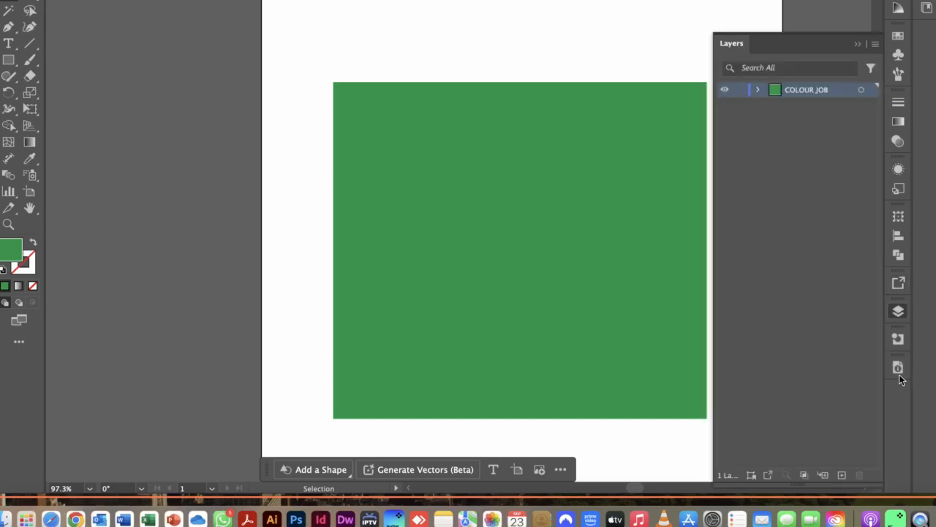
left_click(775, 159)
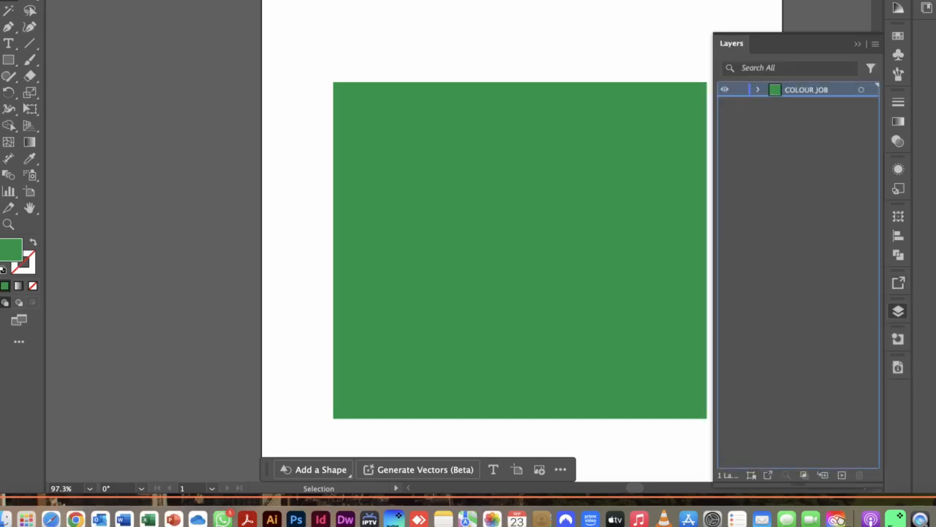
left_click_drag(807, 90, 842, 475)
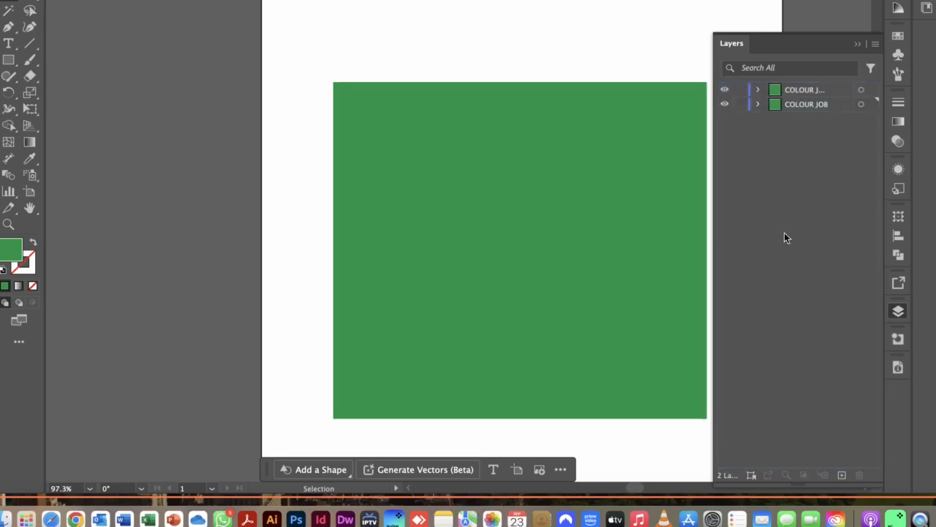
double_click(806, 90)
type("WHITE")
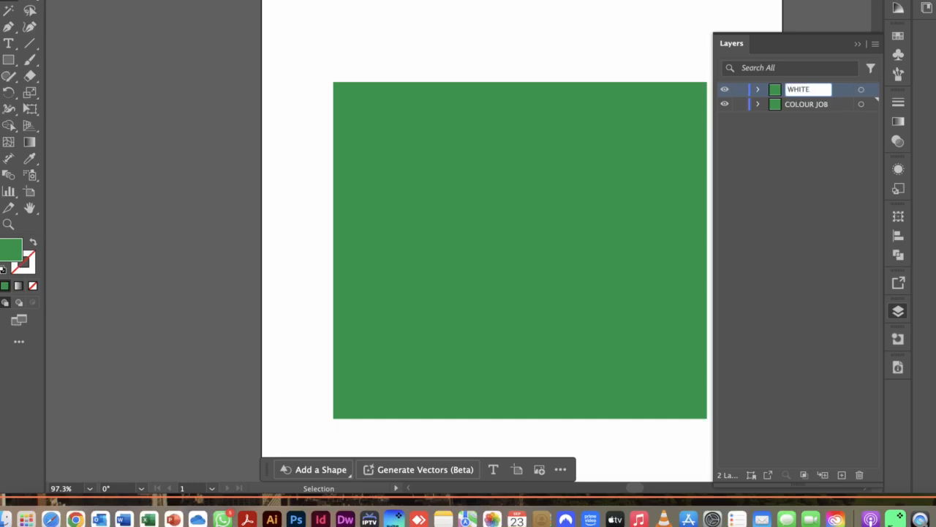
key("Return")
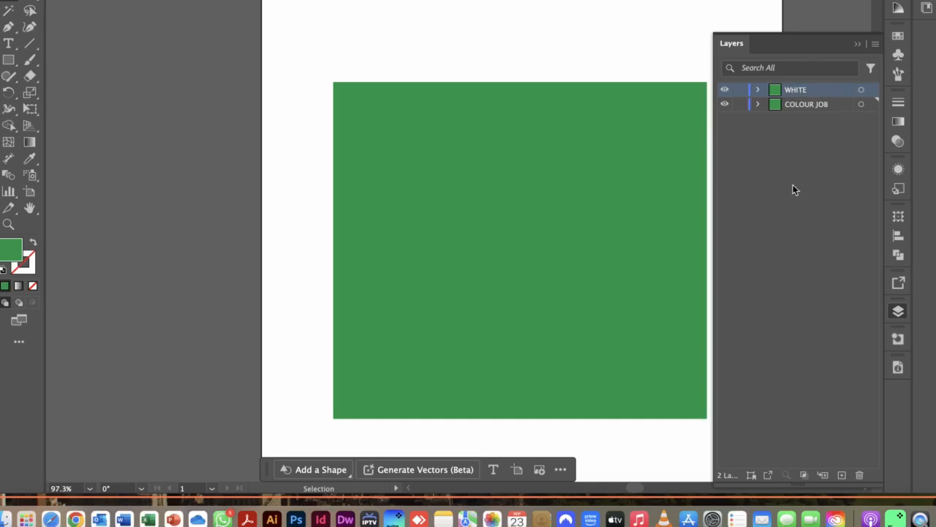
Make another copy of the COLOUR JOB layer and rename it VARNISH
mouse_move(797, 105)
left_mouse_down()
mouse_move(841, 335)
mouse_move(842, 475)
left_mouse_up()
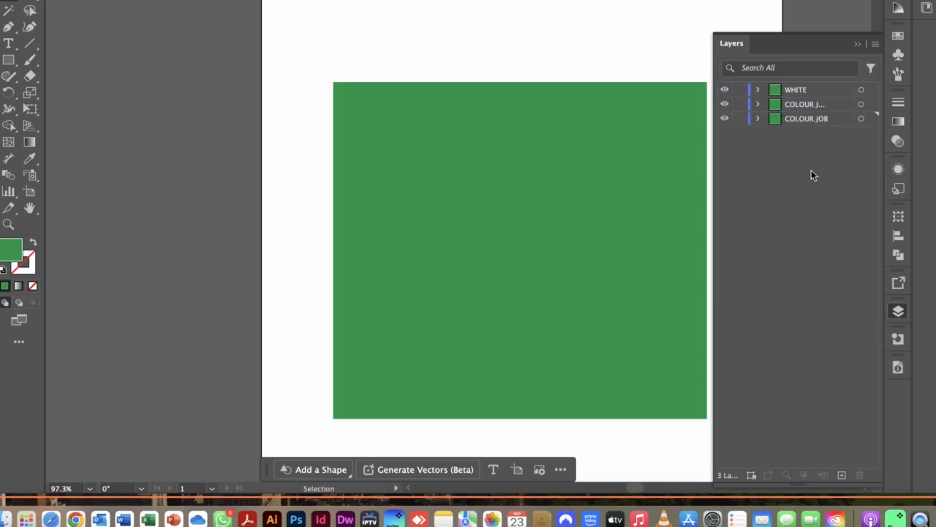
double_click(802, 104)
type("VARNISH")
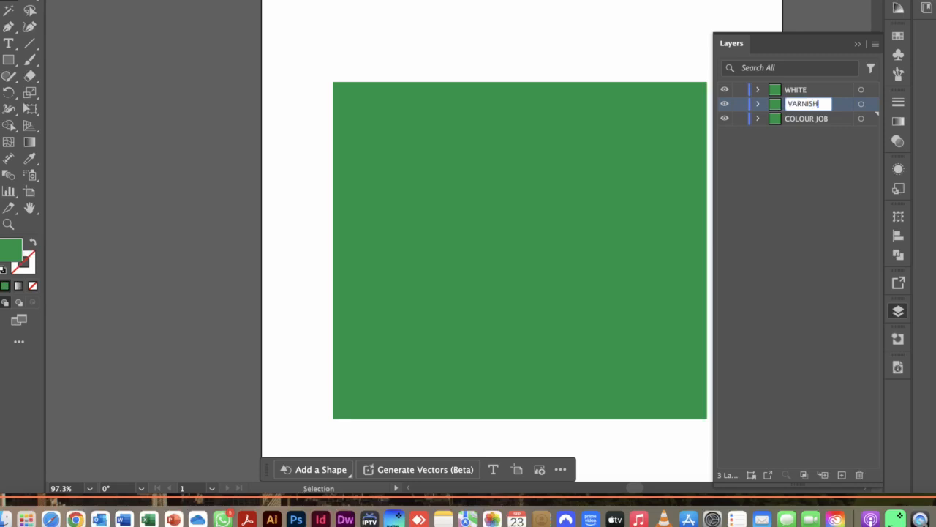
left_click(790, 288)
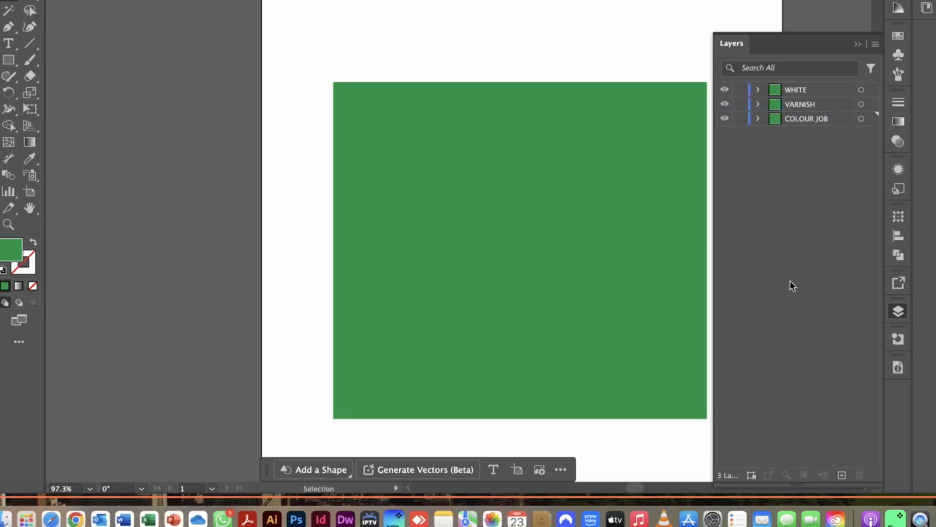
Hide and lock both the COLOUR JOB and VARNISH layers
left_click(724, 118)
left_click(740, 118)
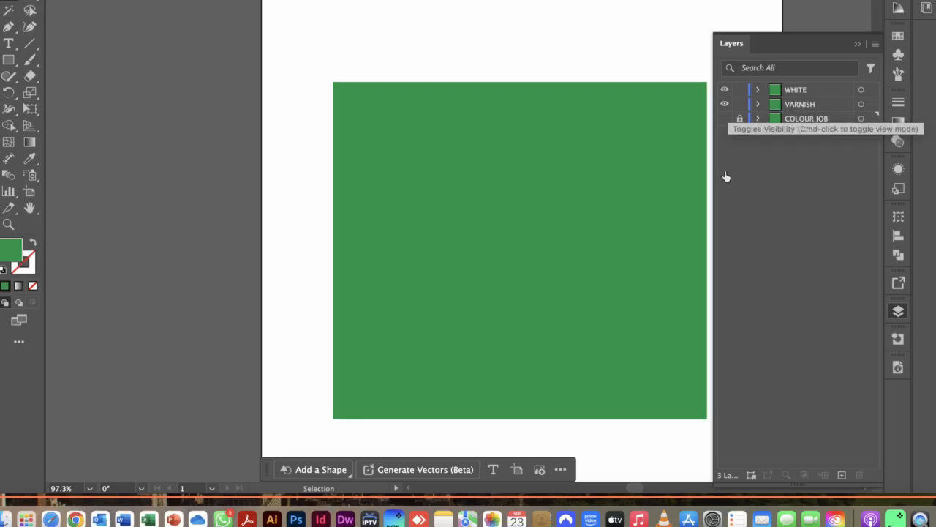
left_click(724, 104)
left_click(740, 104)
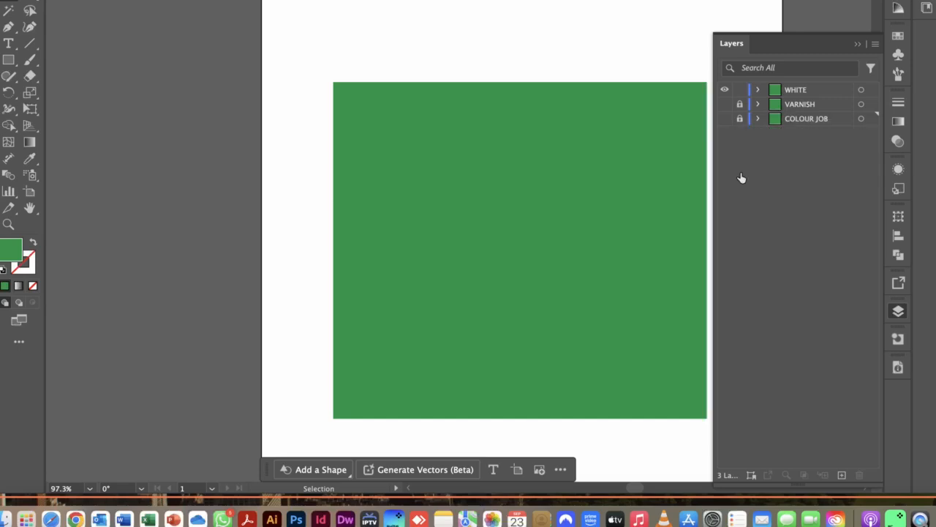
Open the options of the magenta spot colour swatch and name it White
left_click(900, 106)
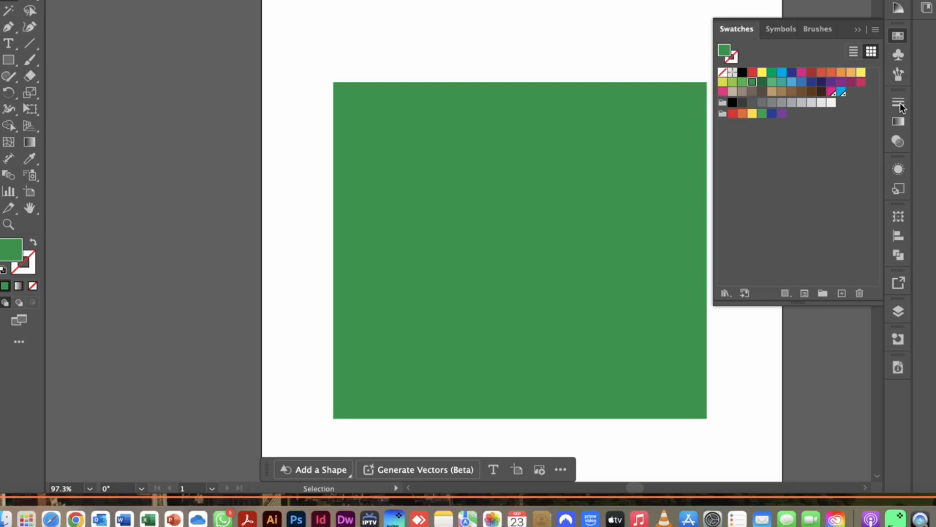
double_click(832, 156)
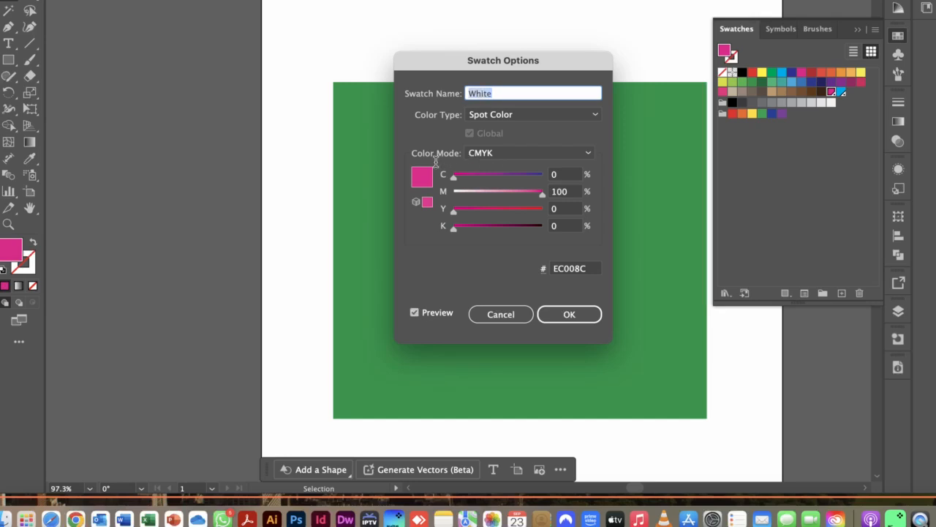
type("Spot1")
left_click_drag(512, 163, 421, 162)
type("White")
key("Return")
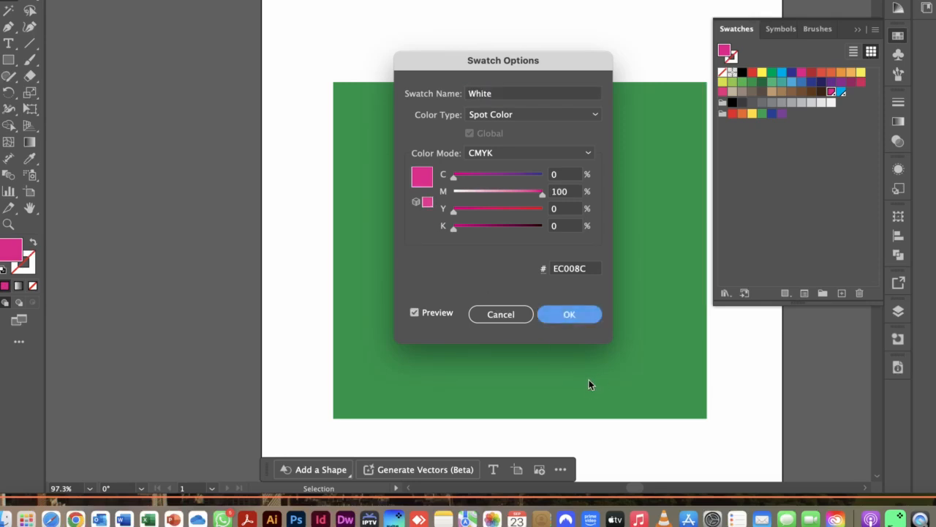
Open the options of the cyan spot colour swatch and name it Varnish
double_click(841, 93)
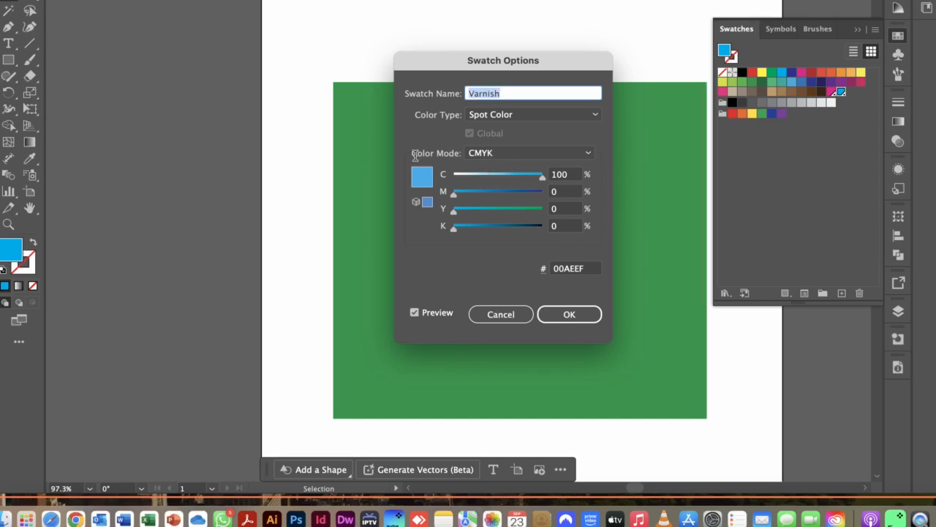
type("Spot2")
key("BackSpace")
key("BackSpace")
key("BackSpace")
key("BackSpace")
key("BackSpace")
type("Varnish")
key("Return")
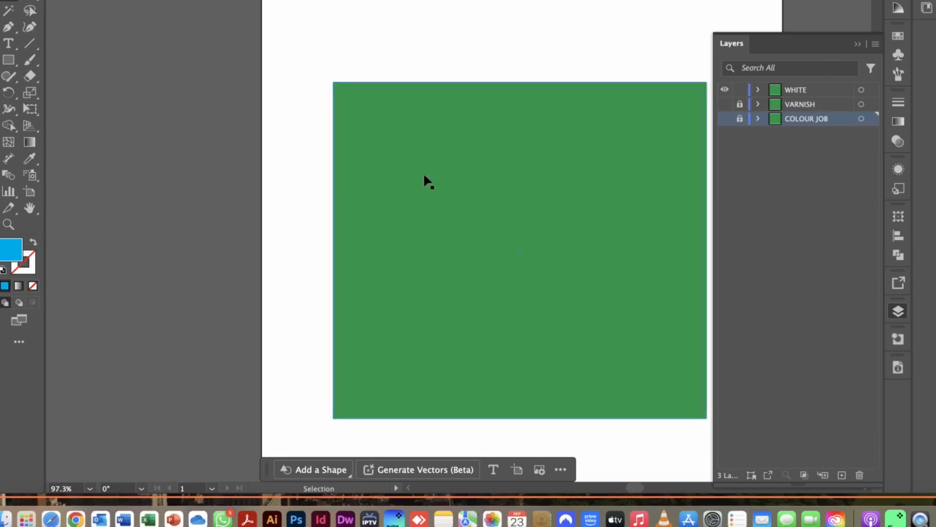
Fill the rectangle on the WHITE layer with the magenta White spot swatch
left_click(399, 193)
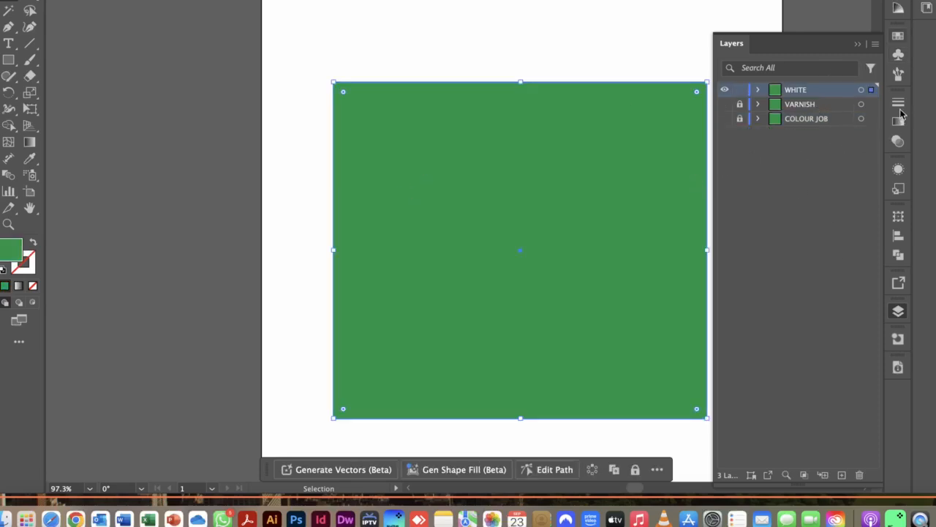
left_click(898, 36)
left_click(831, 91)
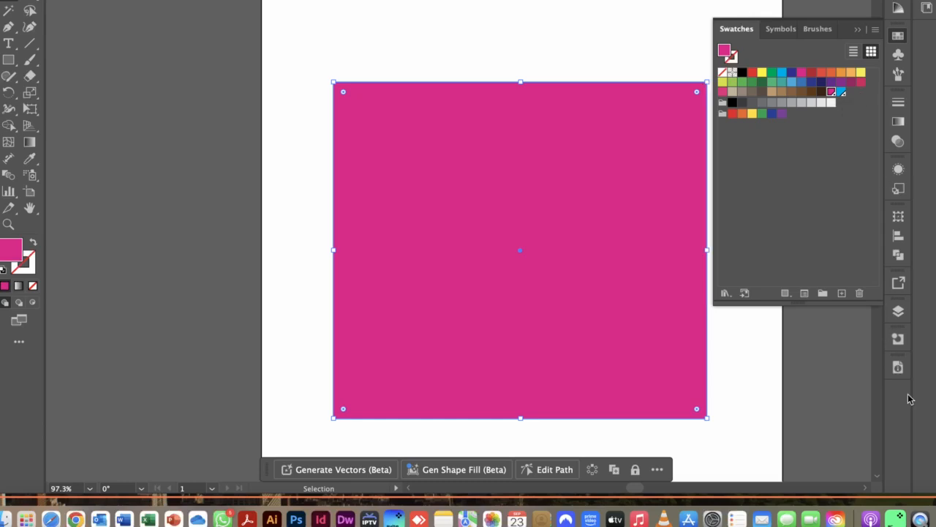
Lock and hide the WHITE layer, and make the VARNISH layer visible and unlocked
left_click(898, 310)
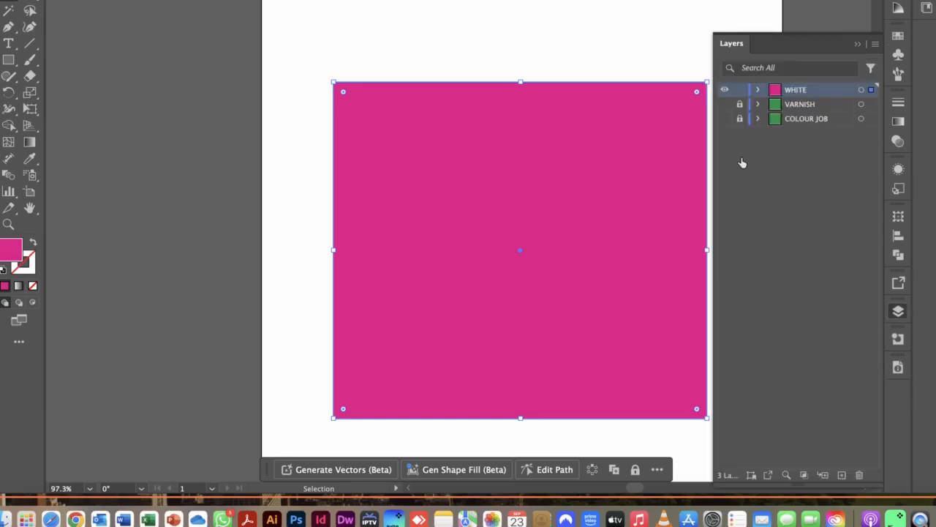
left_click(740, 90)
left_click(724, 89)
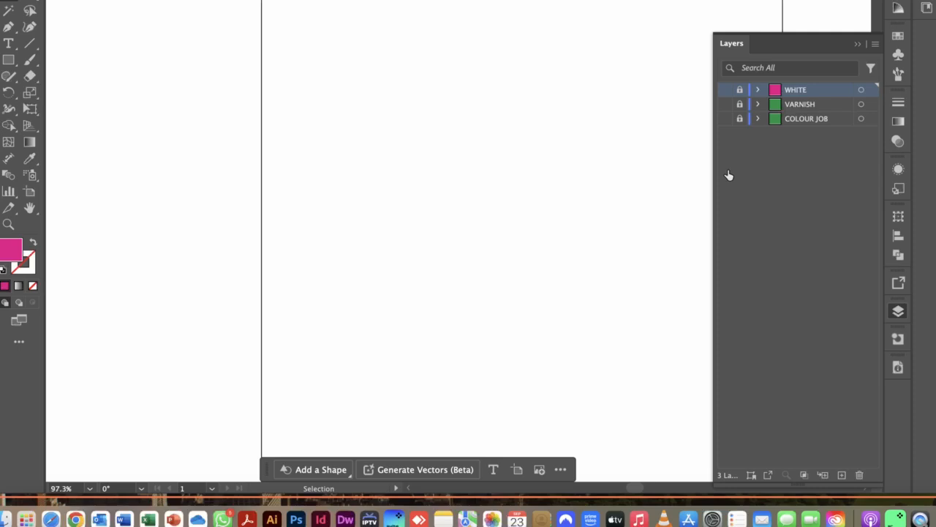
left_click(724, 104)
left_click(740, 103)
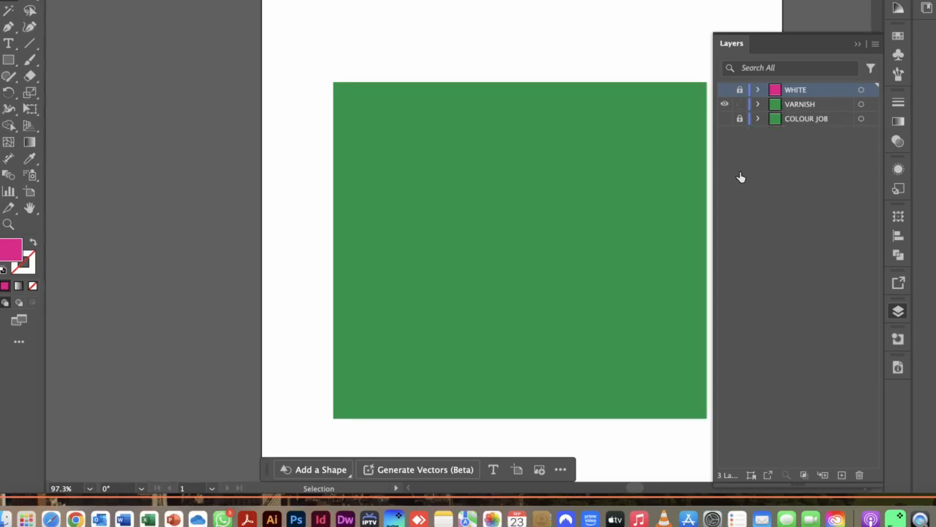
Fill the green rectangle on the VARNISH layer with the cyan varnish spot swatch and deselect it
left_click(898, 36)
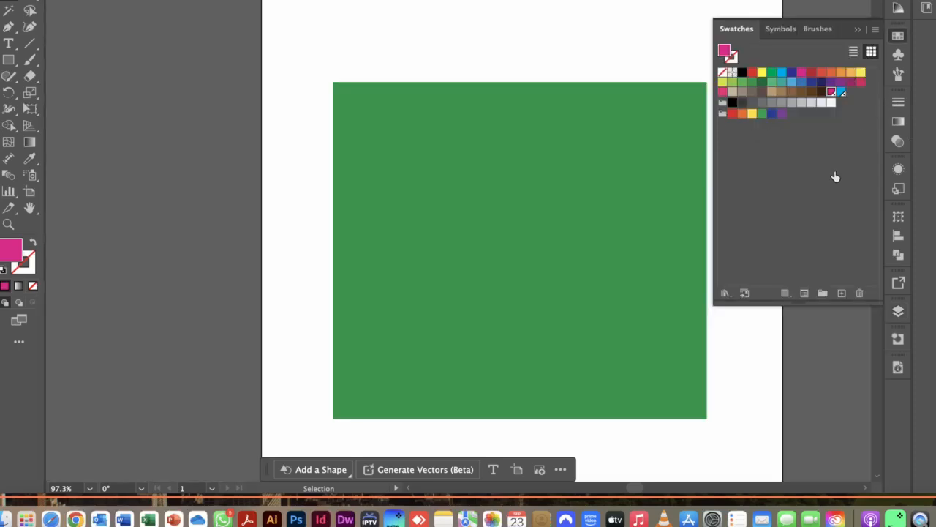
left_click(841, 91)
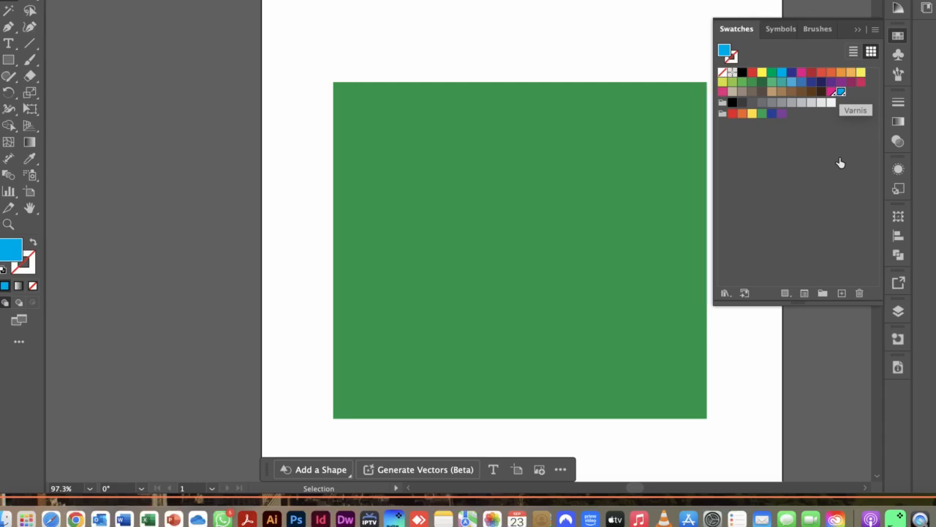
left_click(526, 184)
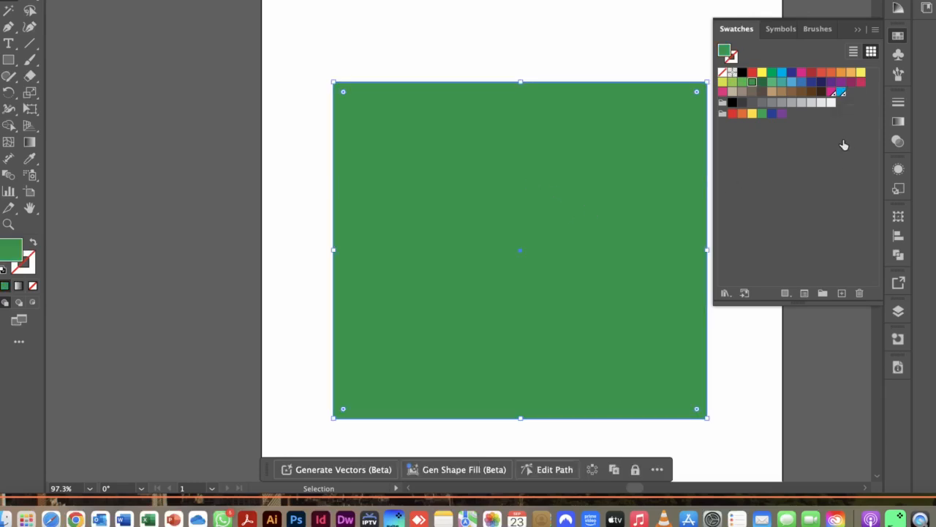
left_click(841, 92)
left_click(467, 35)
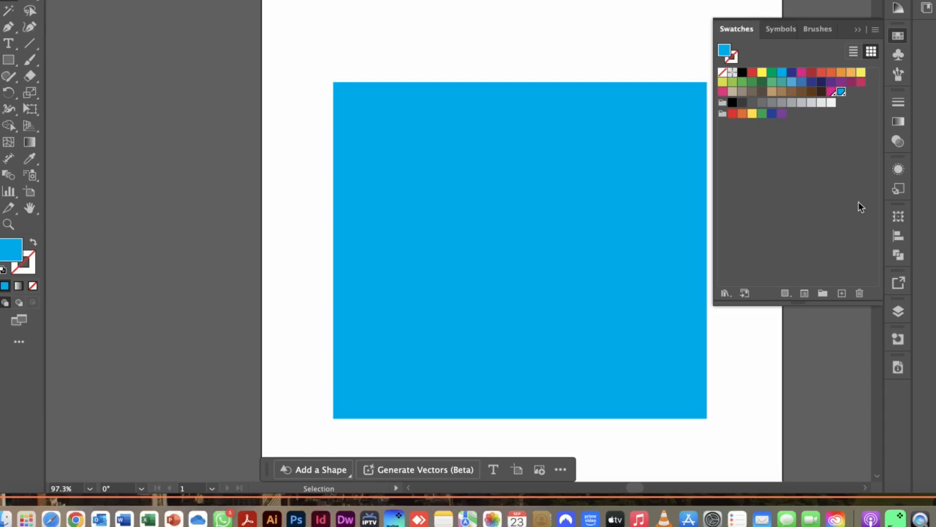
Lock the VARNISH layer, check the layers by toggling their visibility, and leave WHITE, VARNISH and COLOUR JOB all visible
left_click(898, 310)
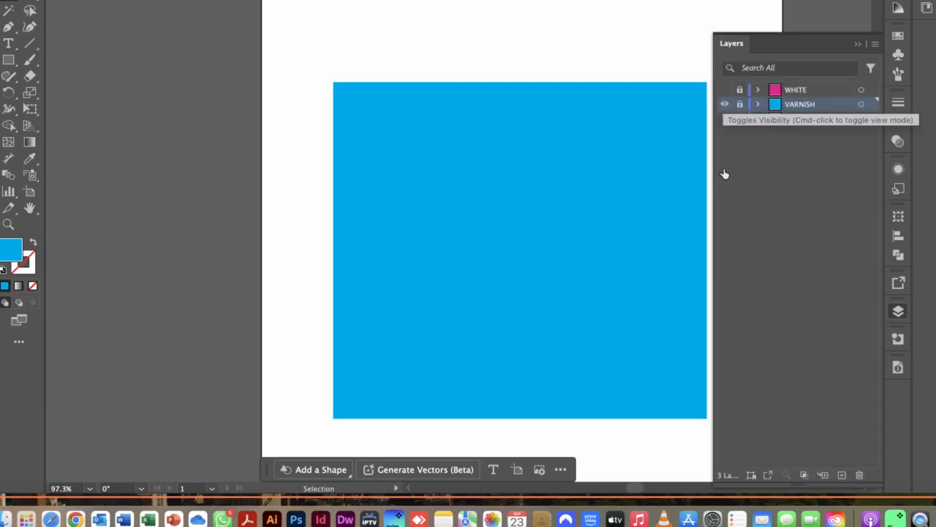
left_click(724, 103)
left_click(724, 89)
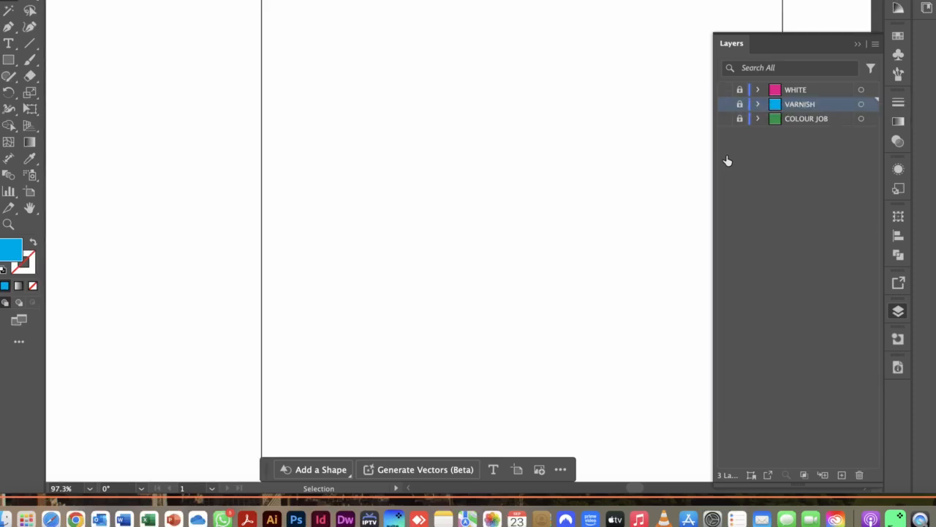
left_click(724, 104)
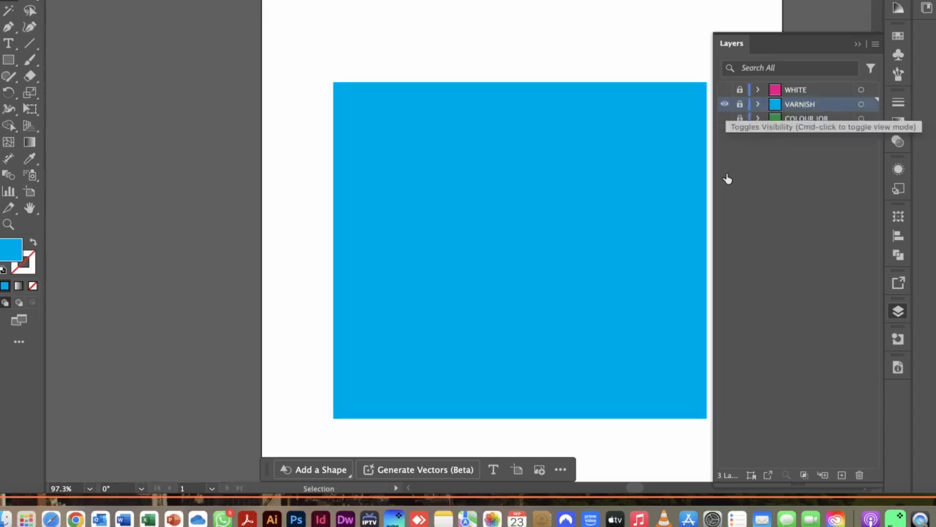
left_click(724, 104)
left_click(724, 118)
left_click(724, 104)
left_click(724, 89)
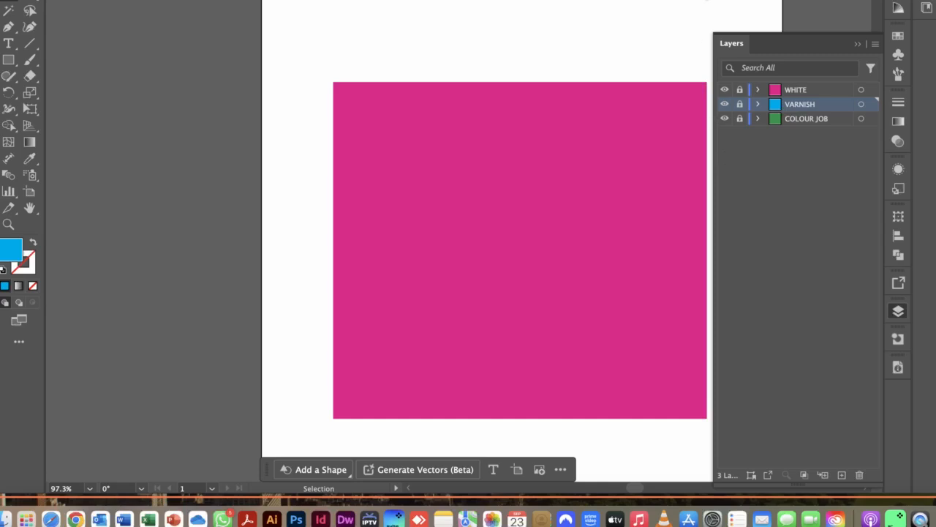
Save the artwork to the Desktop as the Adobe PDF "LAYERS FOR V1000 V2000 V7000.pdf", replacing the existing file
left_click(69, 2)
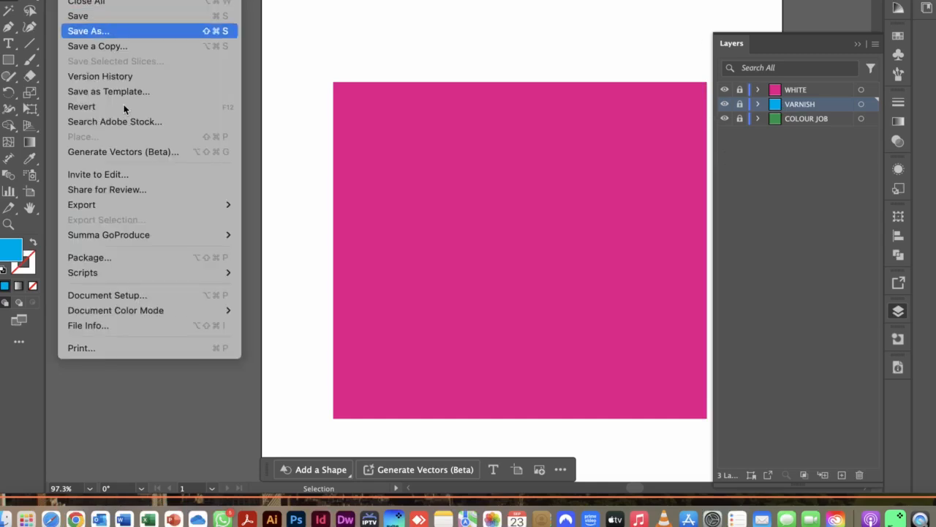
left_click(109, 31)
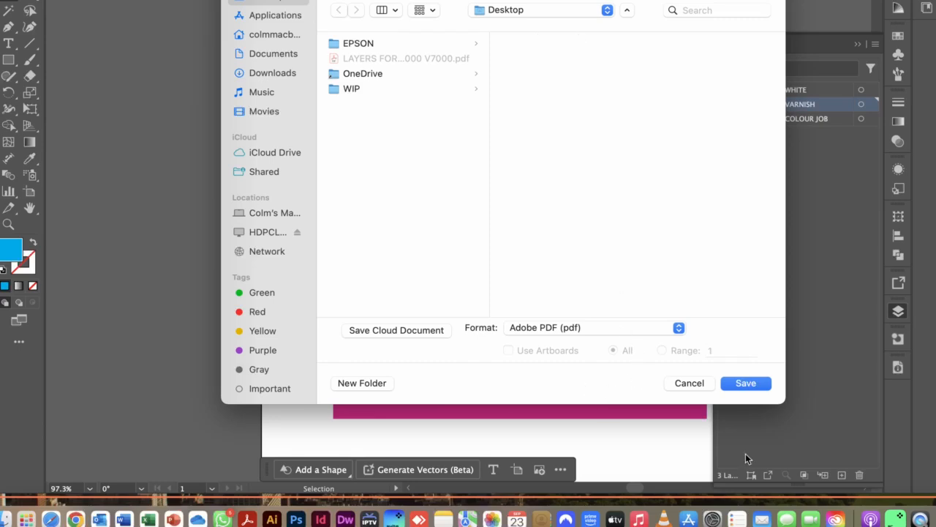
key("Return")
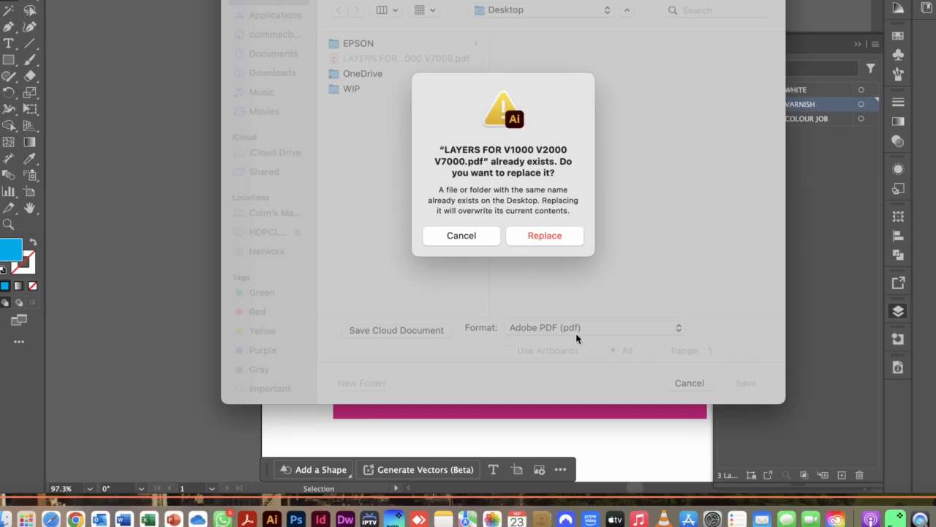
key("Return")
key("Return")
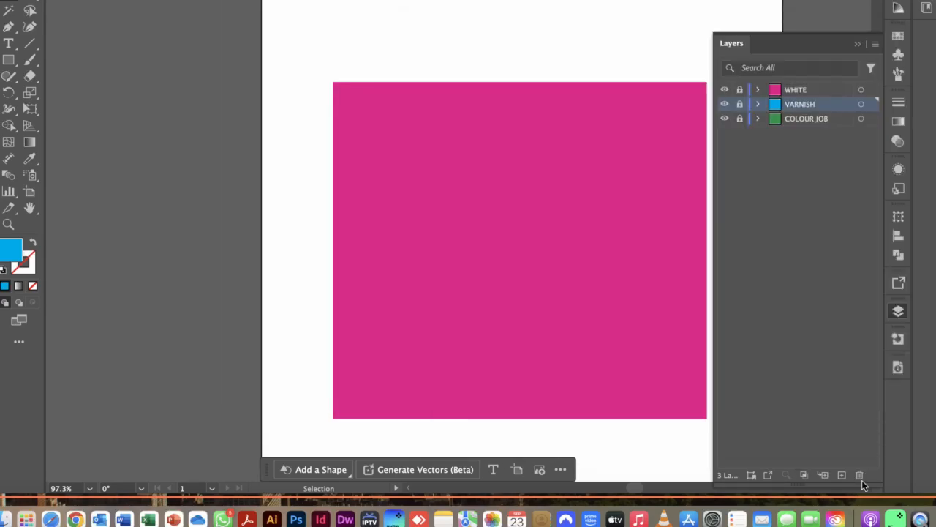